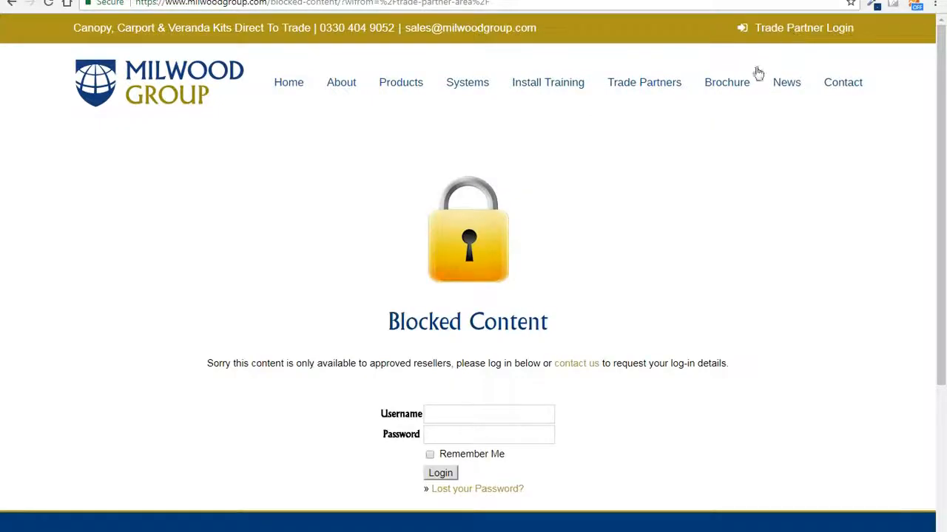
Step: Log in to the trade partner area and open the section for creating a quote
click(446, 474)
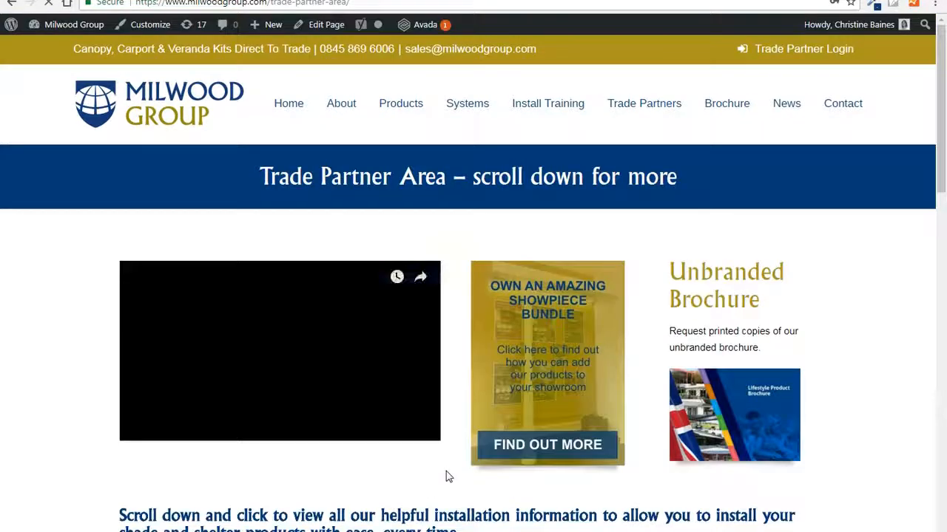
drag(935, 139, 935, 312)
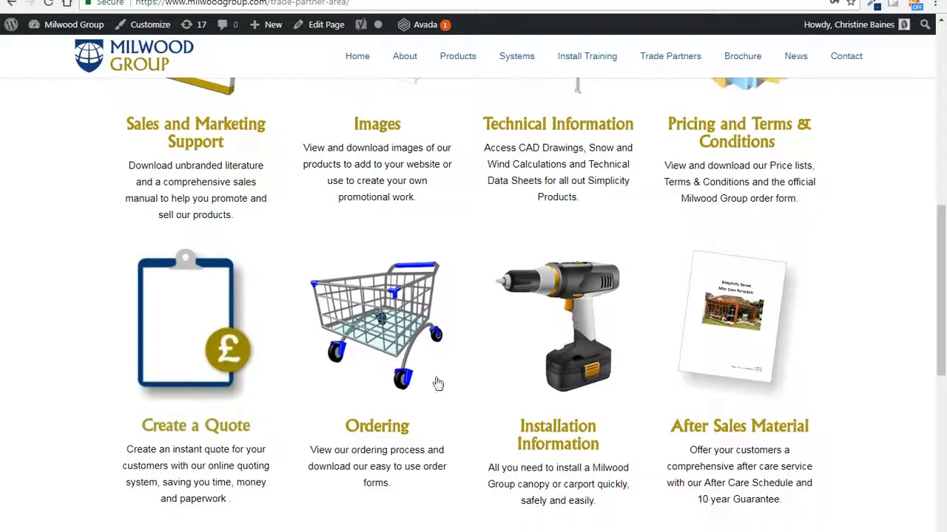
click(188, 427)
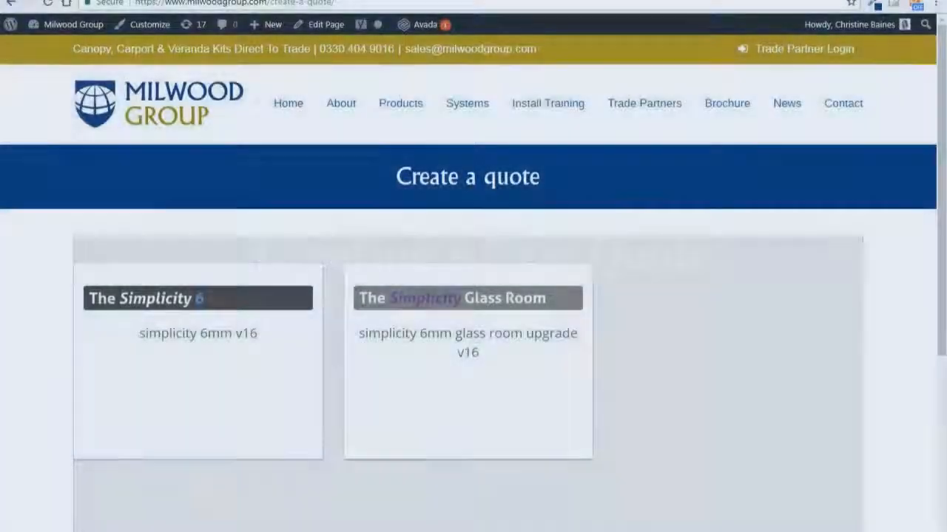
Step: Create a new quote for the Simplicity 6 system (simplicity 6mm v16)
click(175, 382)
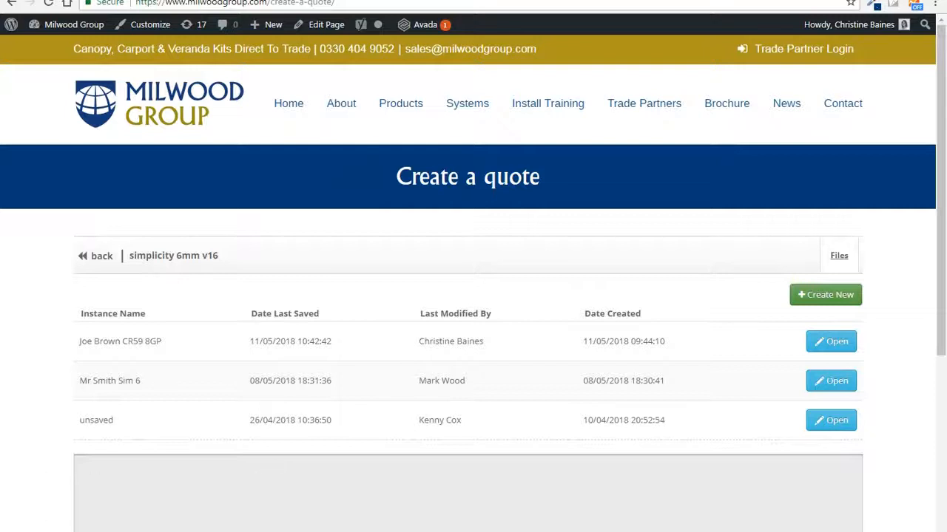
scroll(843, 181, down, 2)
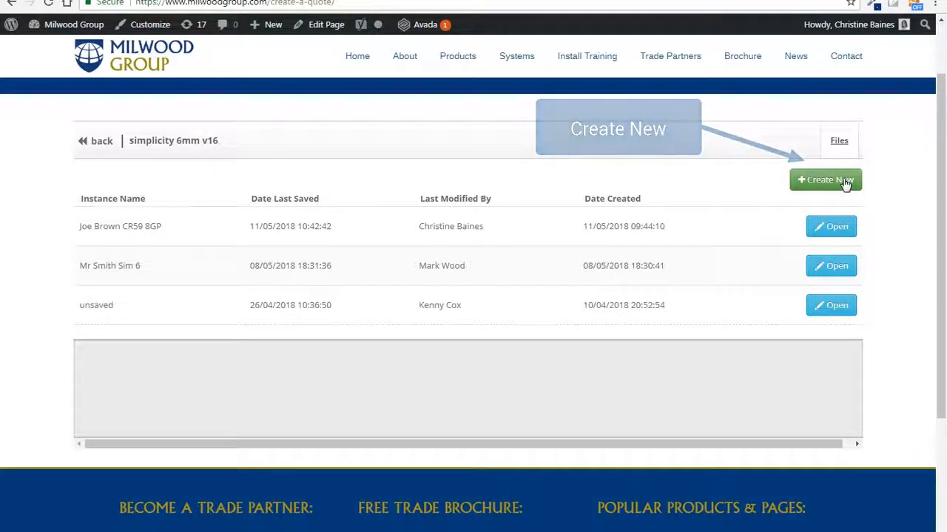
click(843, 180)
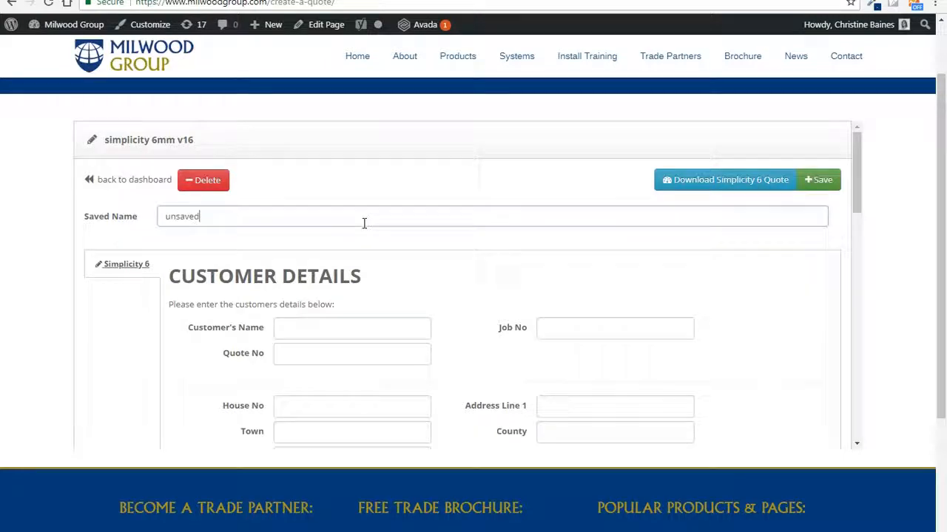
Step: Replace the quote's saved name with the customer's full name
drag(364, 223, 153, 214)
key(BackSpace)
text(Robert Smith)
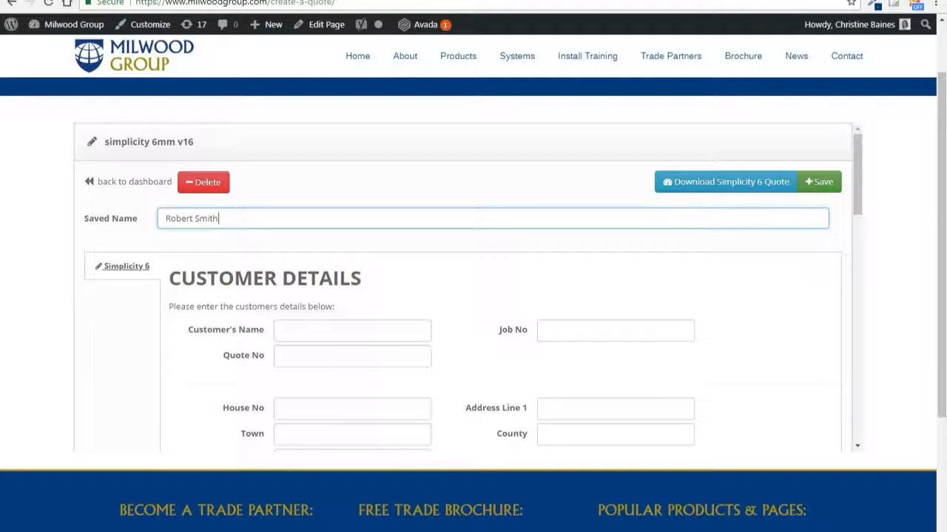
Step: Fill in the customer details with the customer's full name, job number, quote number and house number
click(299, 325)
text(Robert)
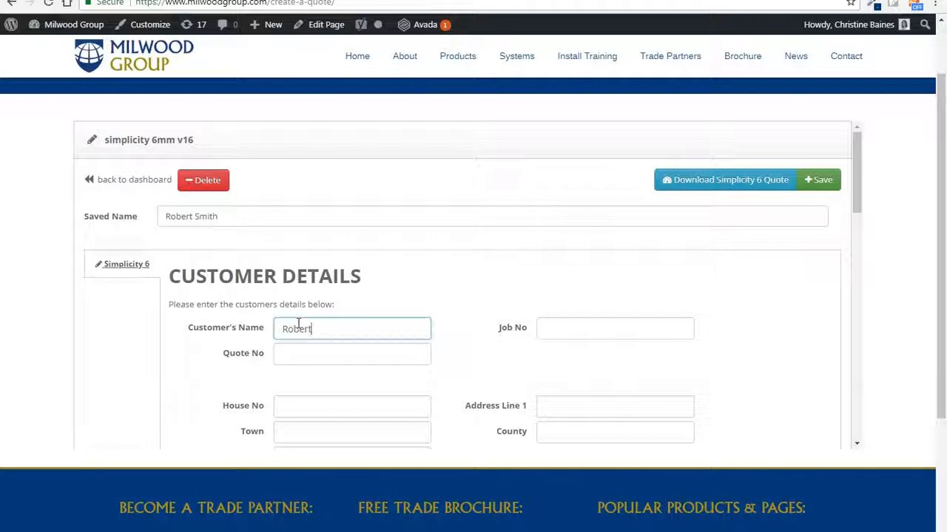
text( Smith)
key(Tab)
text(12345)
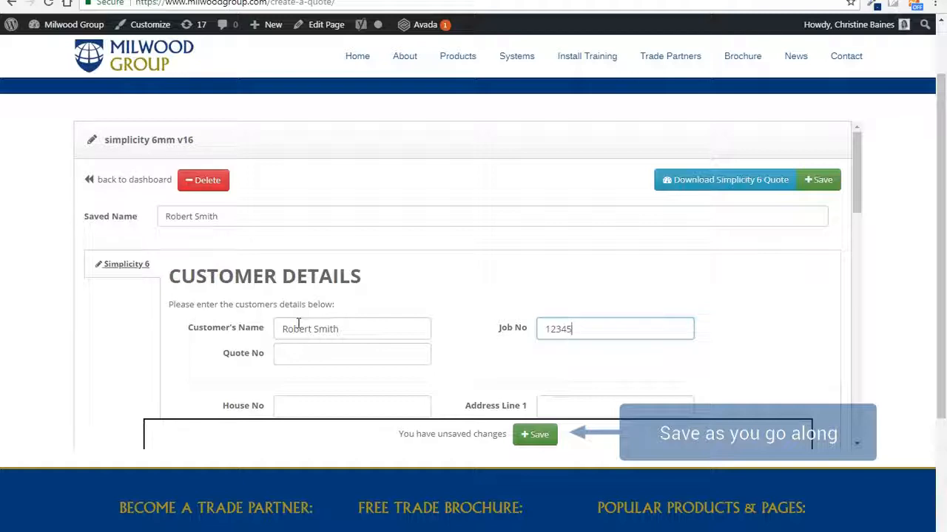
key(Tab)
text(678900)
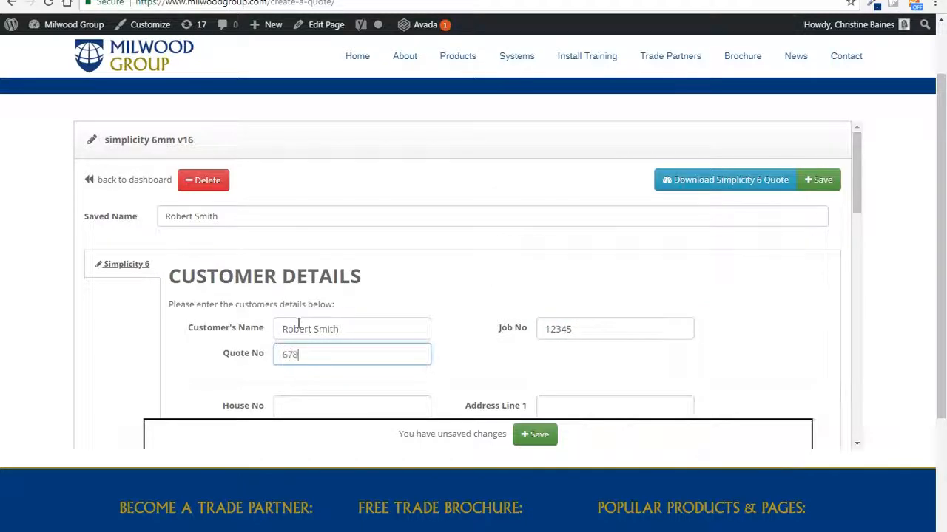
key(Tab)
text(1)
key(Tab)
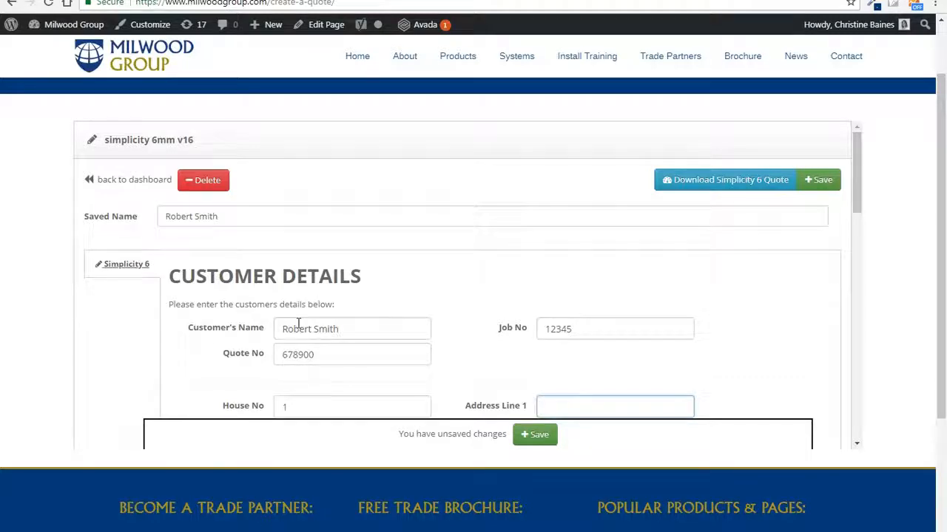
Step: Set the 6mm system's length to 5 m and its projection to 3 m
scroll(298, 323, down, 5)
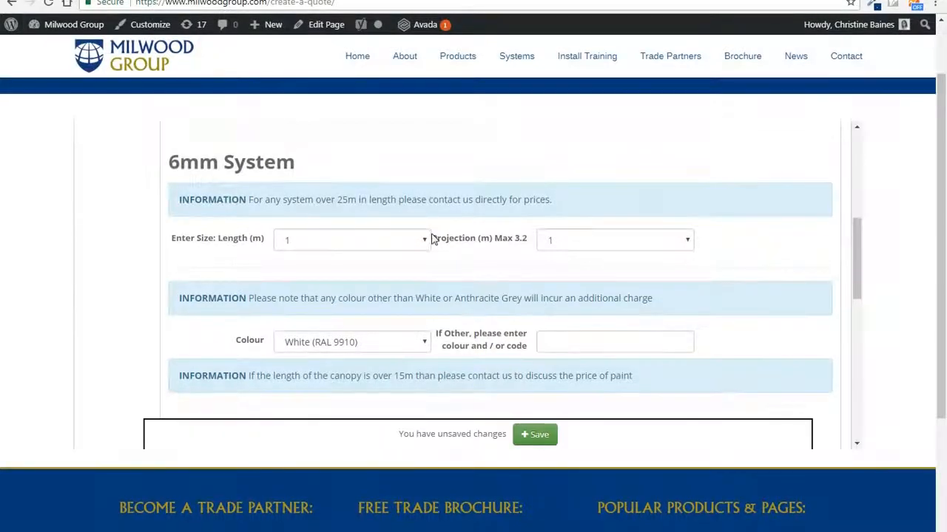
click(403, 241)
click(377, 310)
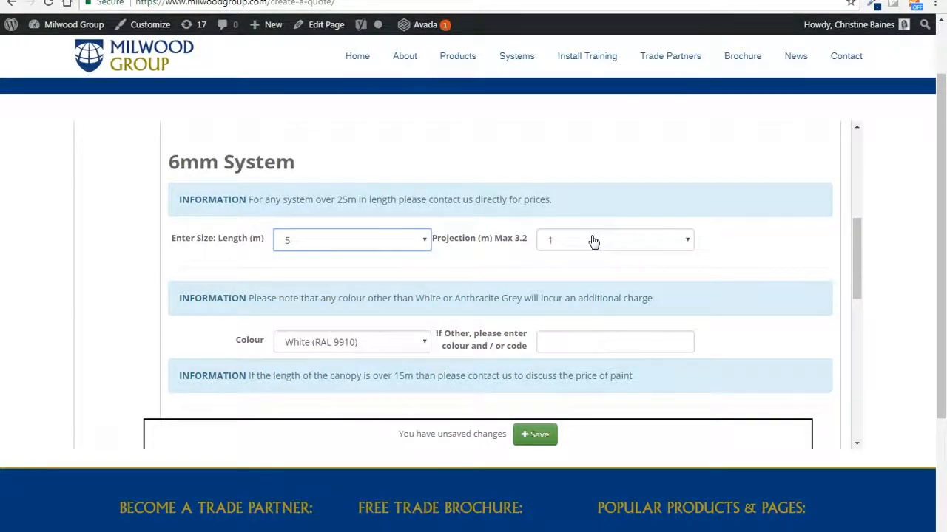
click(592, 239)
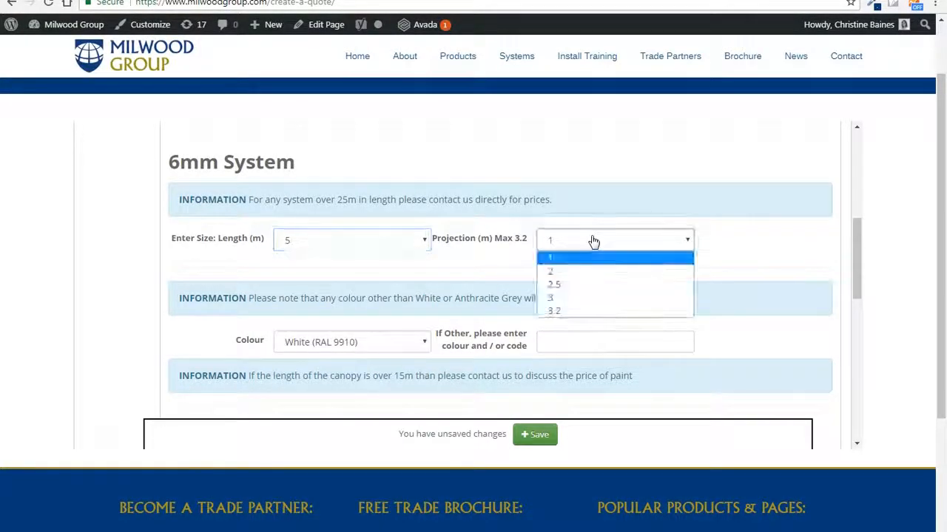
click(575, 297)
Step: Set the canopy colour to Other and specify it as RAL 7044 Silk Grey
click(414, 346)
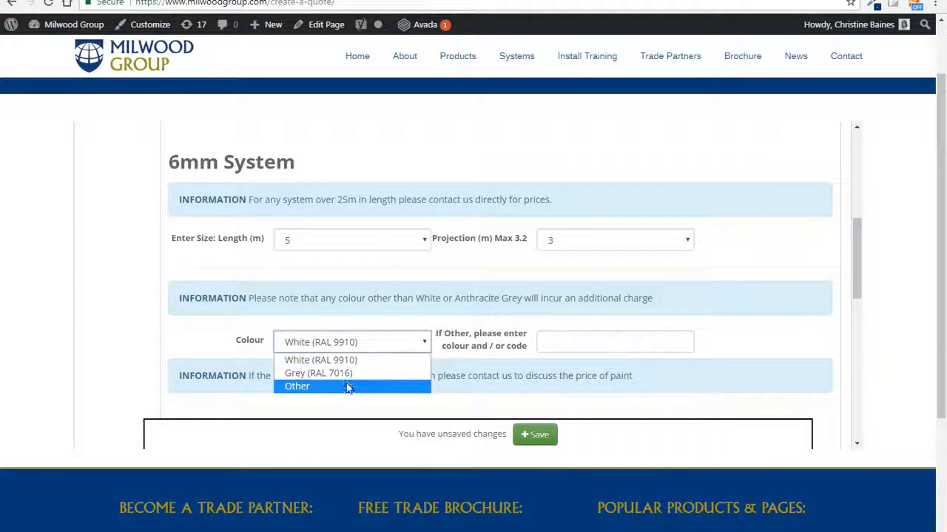
click(348, 385)
click(561, 340)
text(RAL 704)
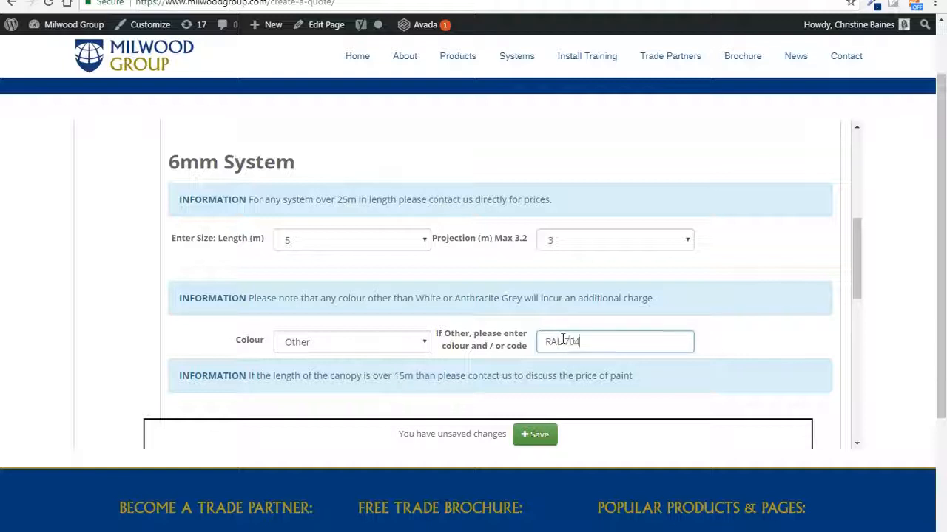
text(4 Silk )
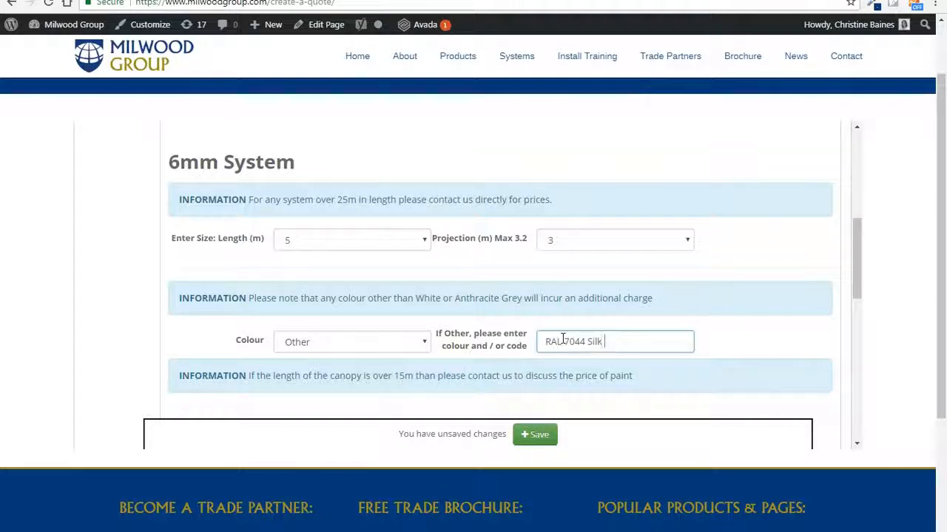
text(Grey)
Step: Set the number of base castings to 2 and the number of gallows to 2
scroll(687, 338, down, 3)
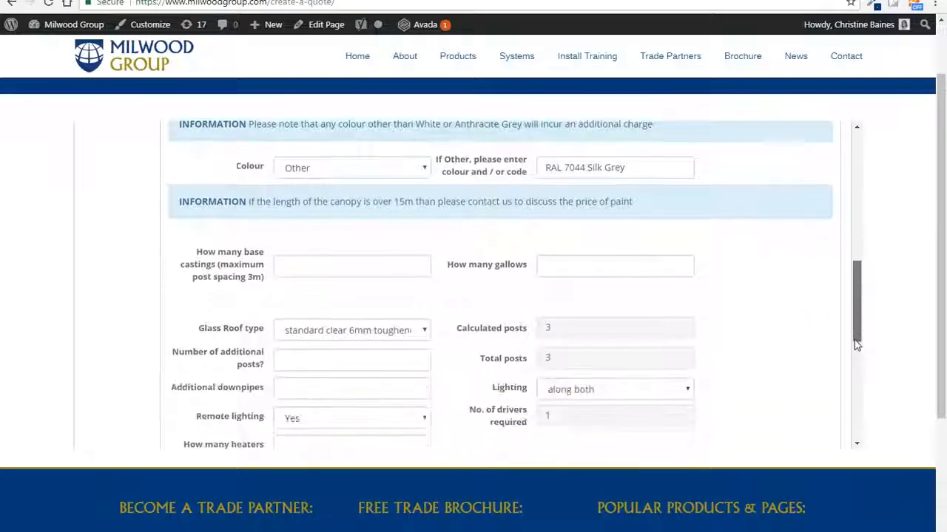
click(338, 234)
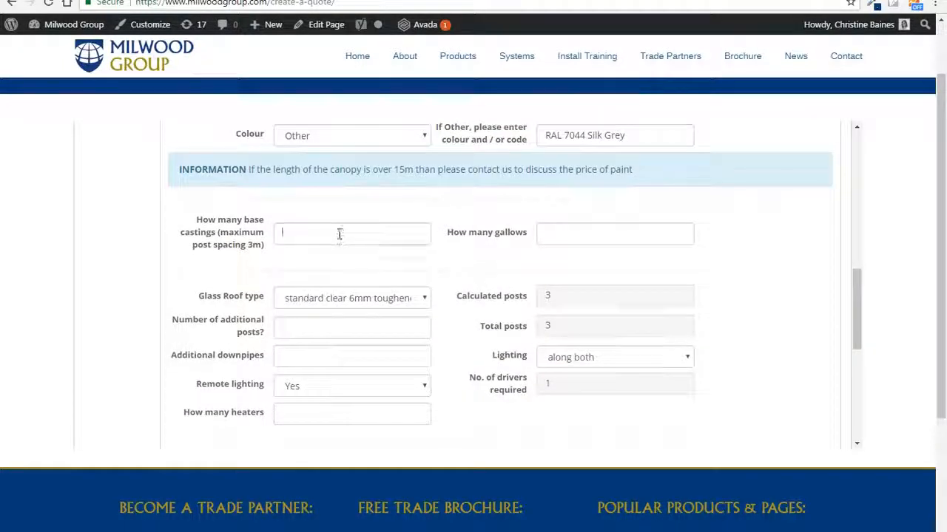
click(551, 232)
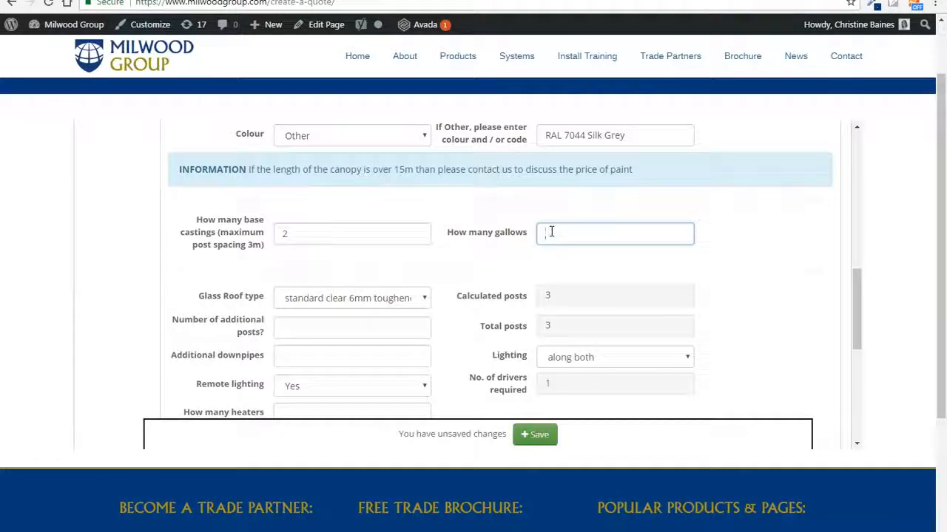
text(2)
Step: Choose standard clear 6mm toughened as the glass roof type, with 0 additional posts and 0 additional downpipes
click(413, 299)
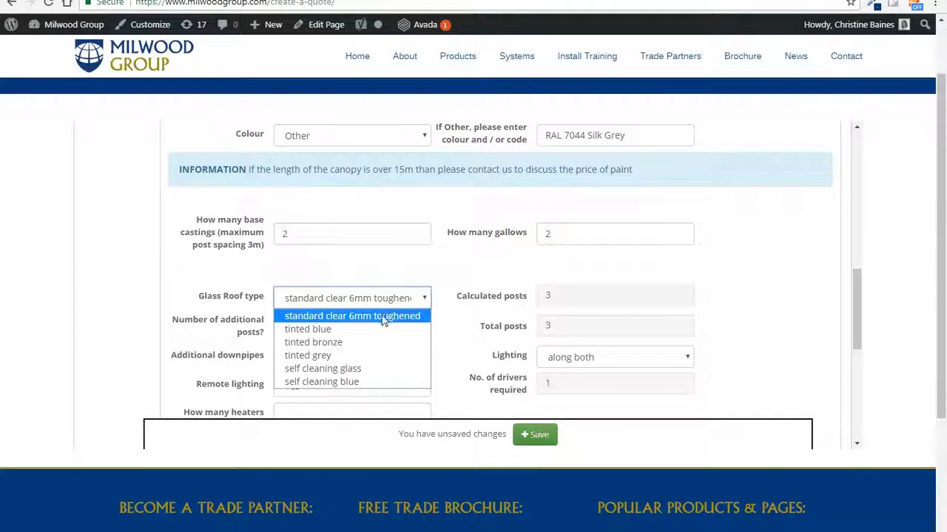
click(381, 316)
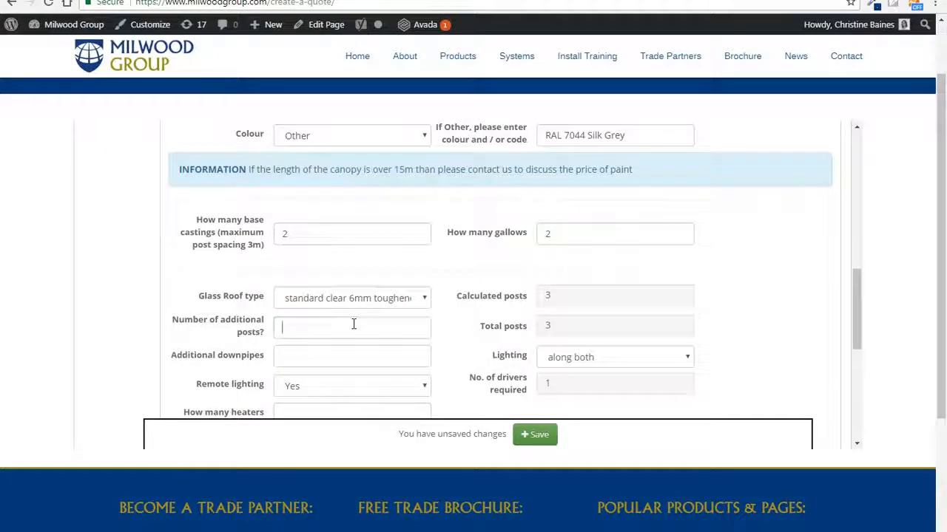
click(354, 323)
click(335, 356)
click(332, 362)
text(0)
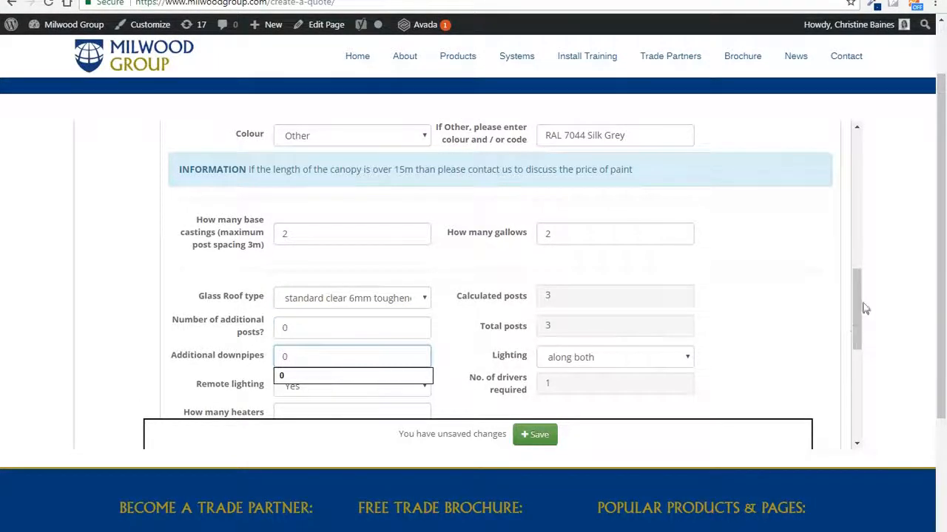
Step: Set the number of heaters to 2 and the lighting to along wall plate
scroll(862, 308, down, 1)
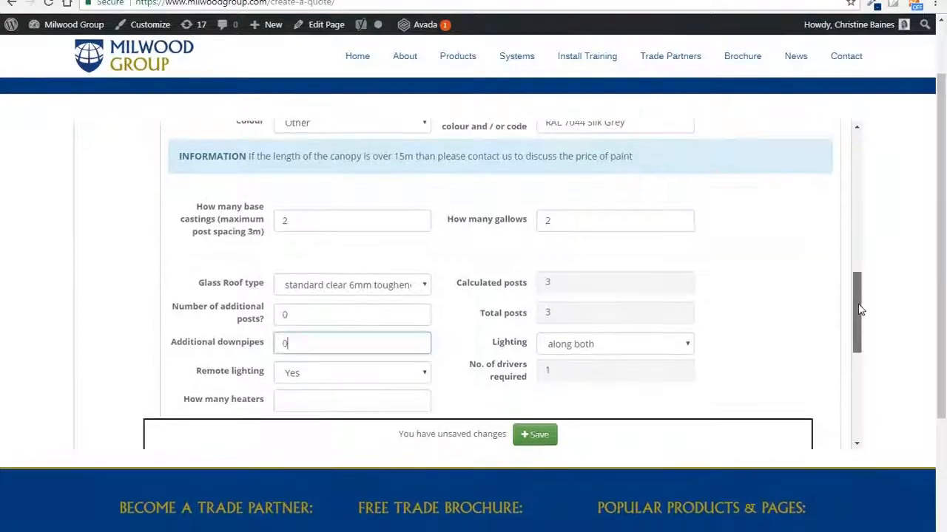
drag(860, 308, 858, 336)
click(349, 288)
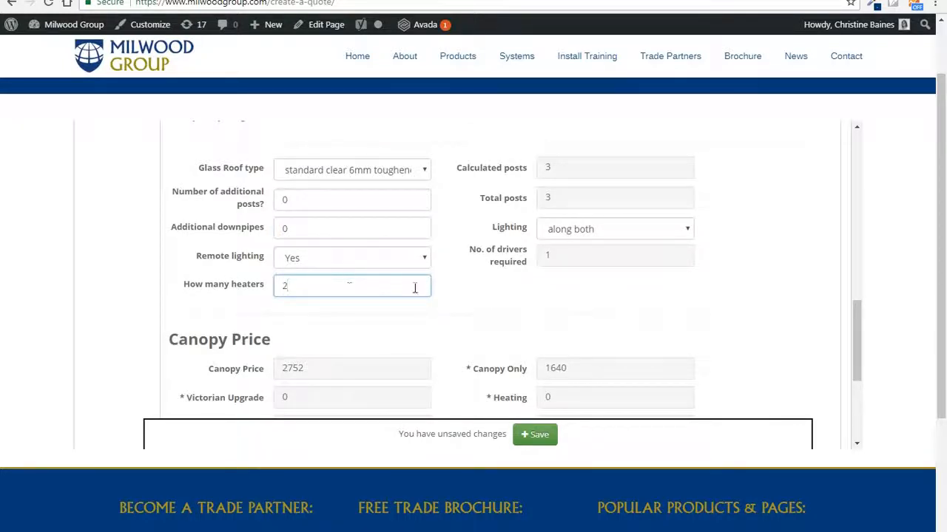
click(623, 234)
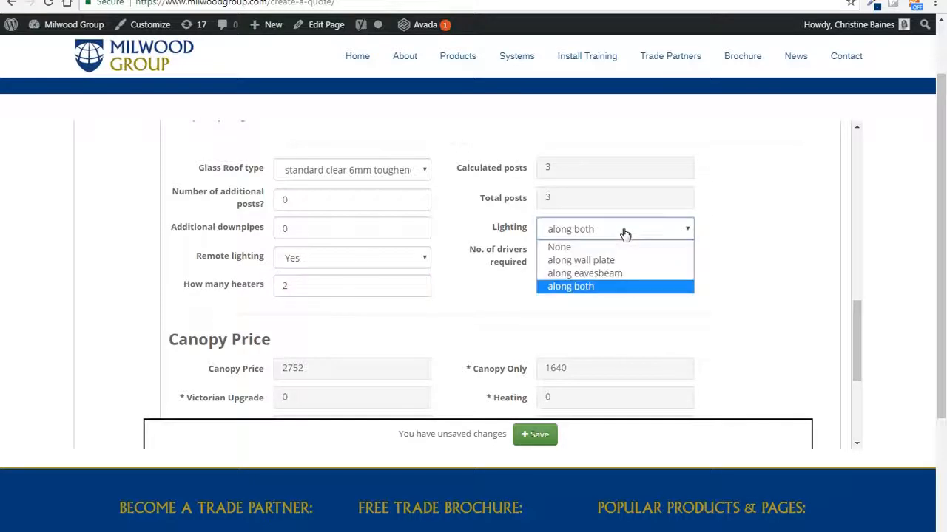
click(619, 260)
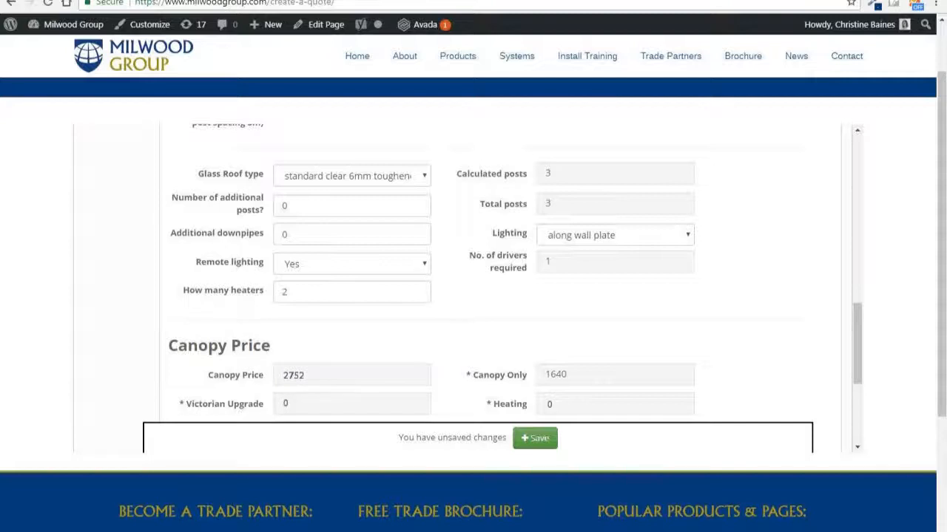
Step: Enter selling prices of 2500 for canopy only, 0 for heating and 0 for glass roof upgrade, with an installation cost of 1000
drag(856, 324, 855, 371)
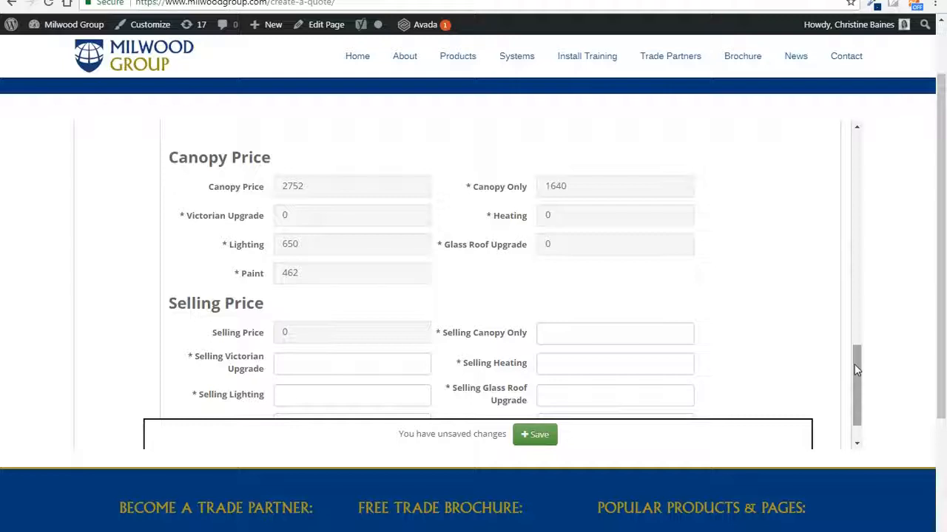
drag(856, 369, 856, 399)
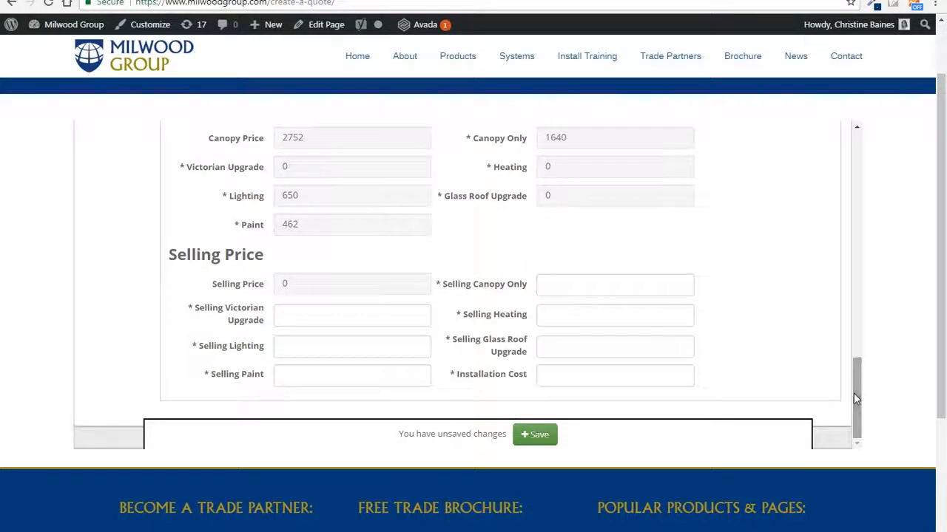
click(576, 287)
text(2500)
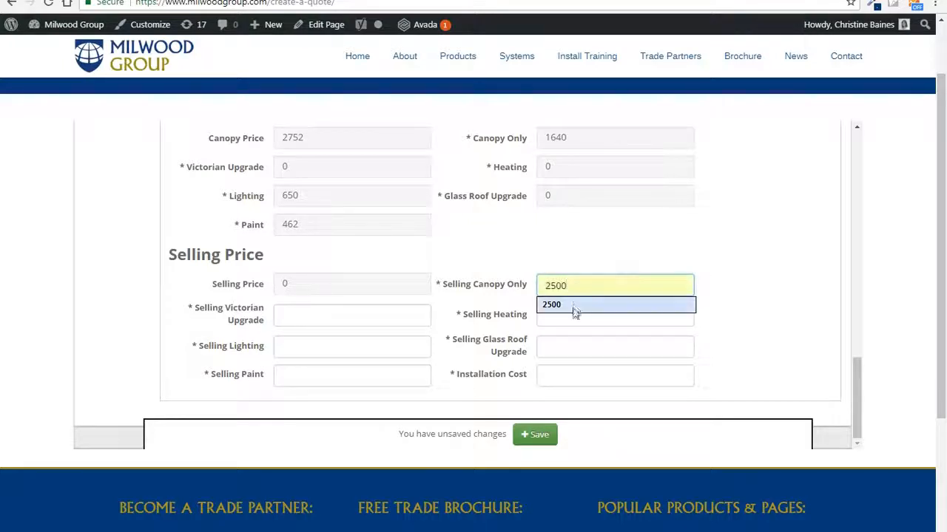
click(574, 320)
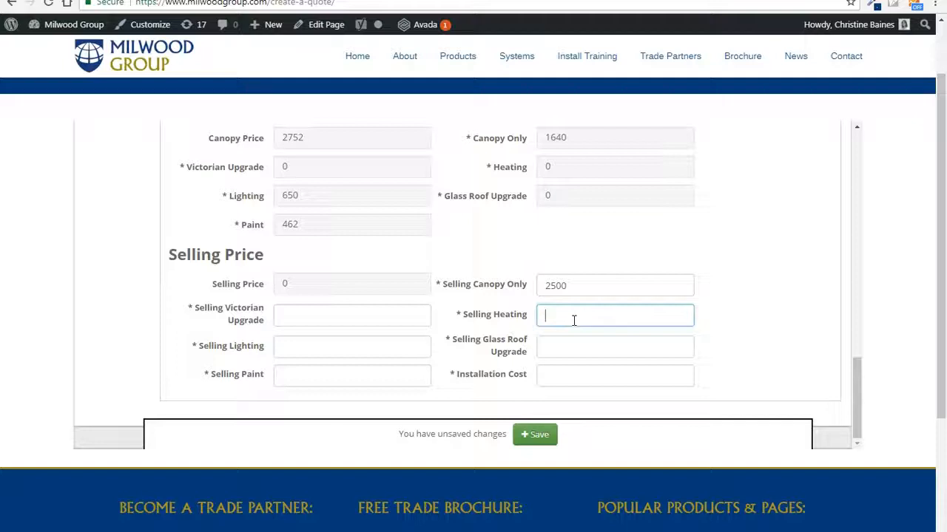
text(0)
click(574, 347)
text(0)
click(567, 373)
text(1000)
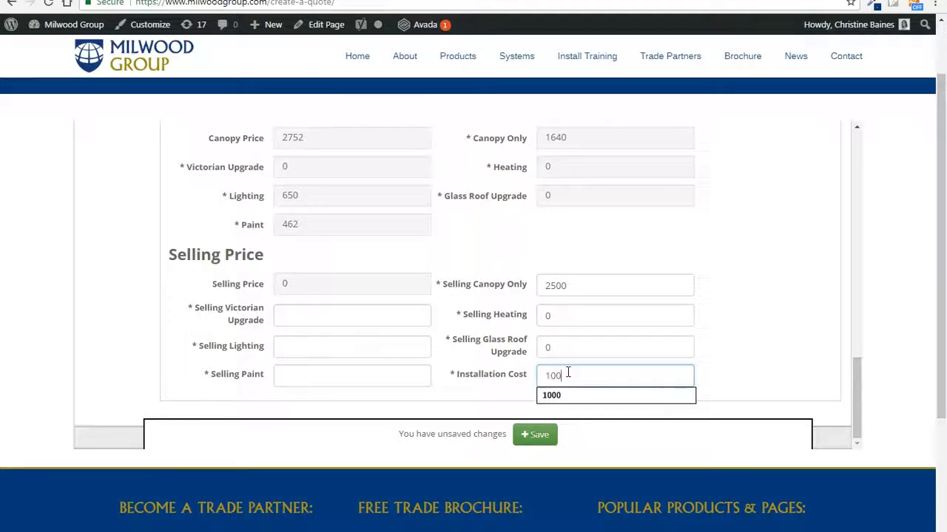
Step: Enter selling prices of 0 for the Victorian upgrade, 900 for lighting and 600 for paint, and save the quote
click(352, 315)
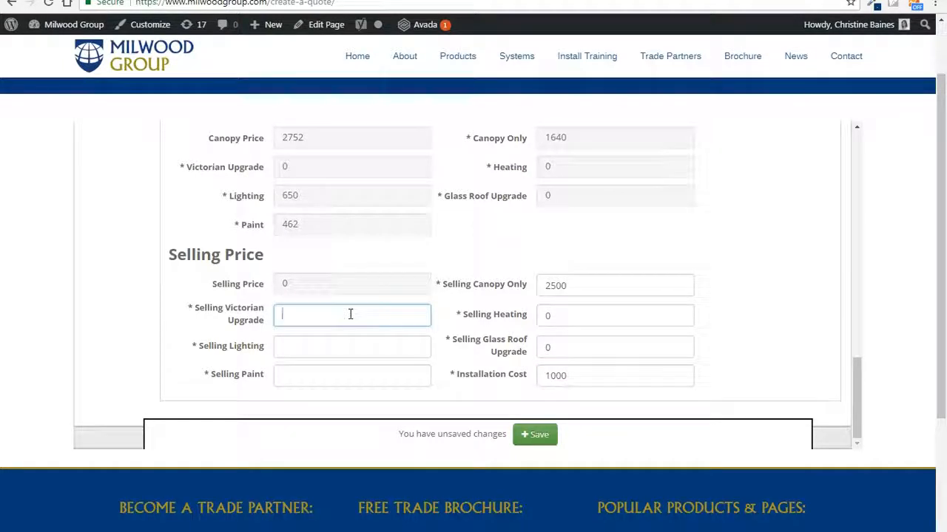
text(0)
click(329, 348)
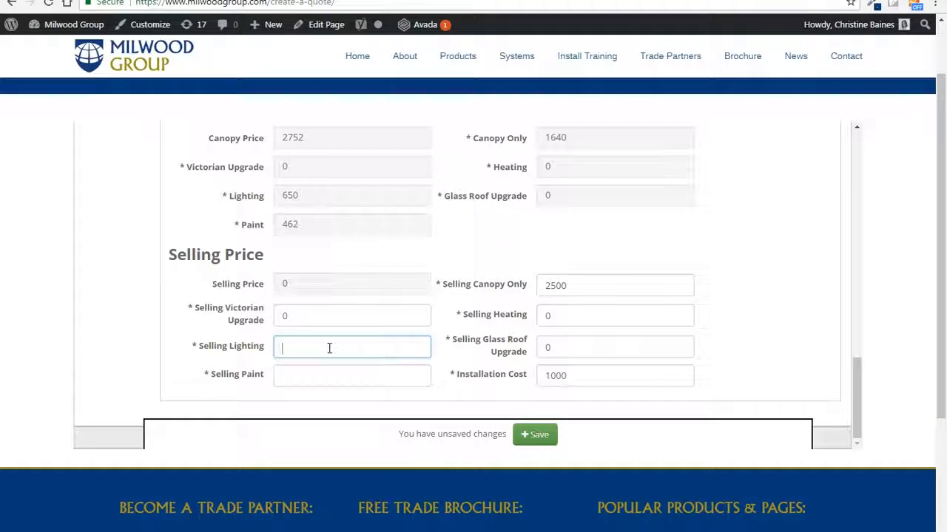
text(900)
click(324, 375)
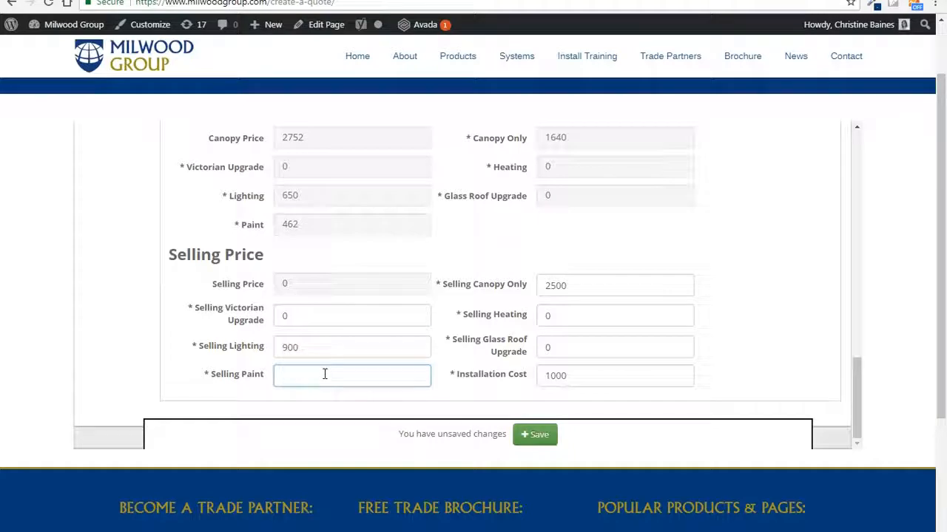
text(600)
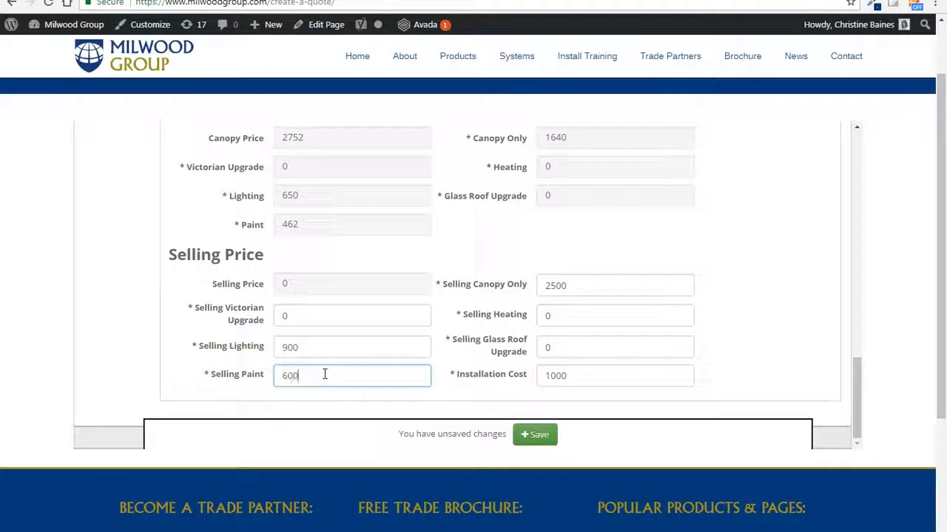
click(534, 434)
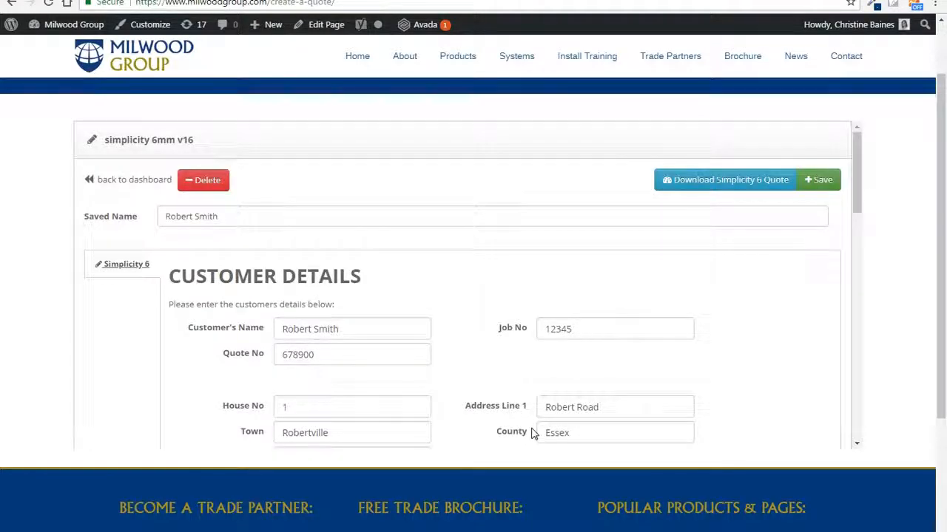
Step: Download the Simplicity 6 quote and enable editing in the Word document to review its pages
click(739, 186)
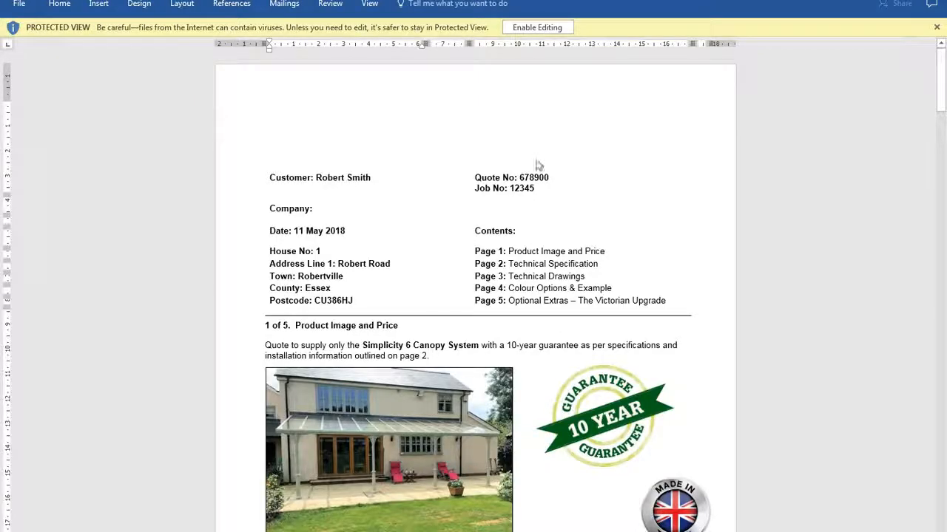
click(537, 27)
drag(942, 119, 943, 406)
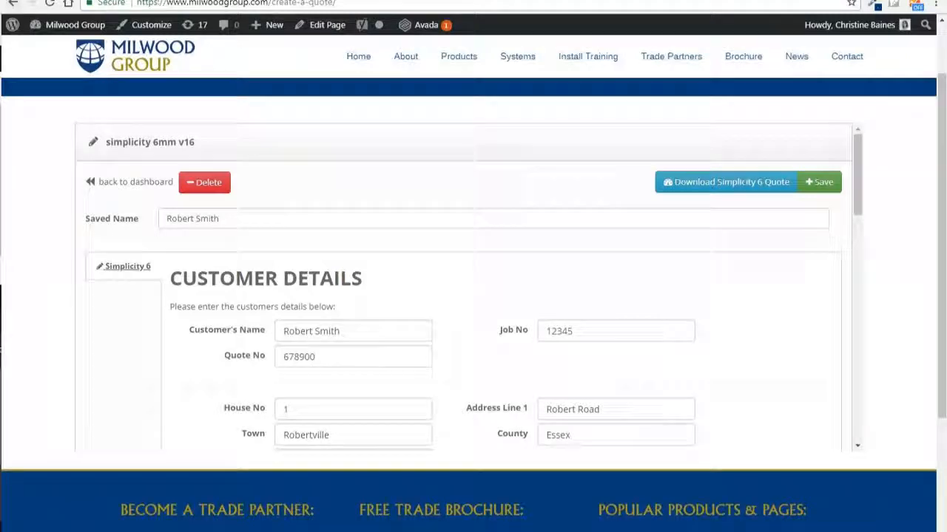
Step: Open the most recently saved customer quote from the simplicity 6mm v16 file list
click(205, 182)
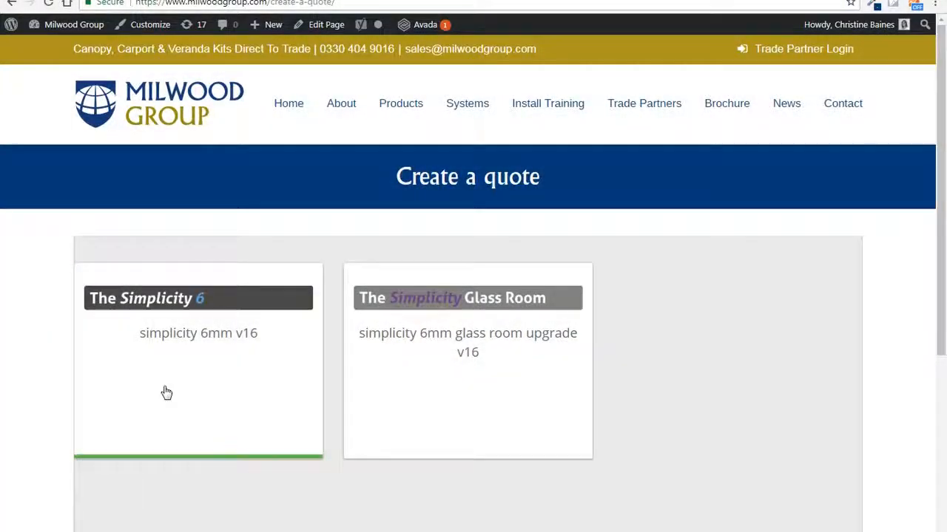
click(167, 392)
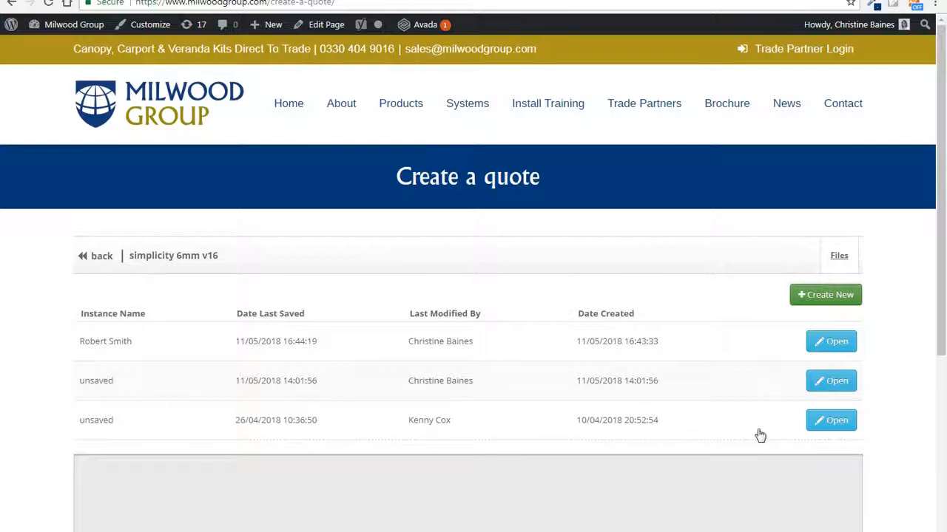
click(831, 344)
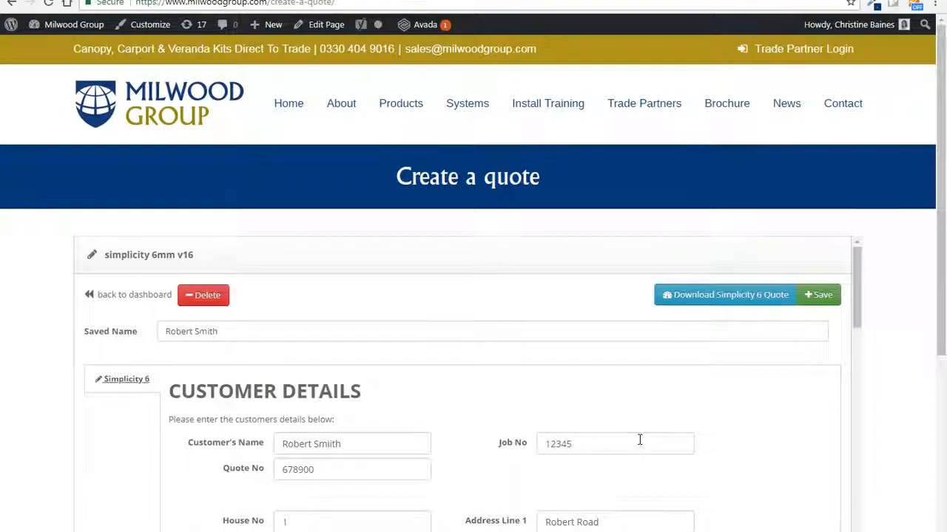
Step: Set the 6mm system's length to 5 m and its colour to White (RAL 9910), and check the remaining canopy options
scroll(638, 439, down, 6)
click(391, 381)
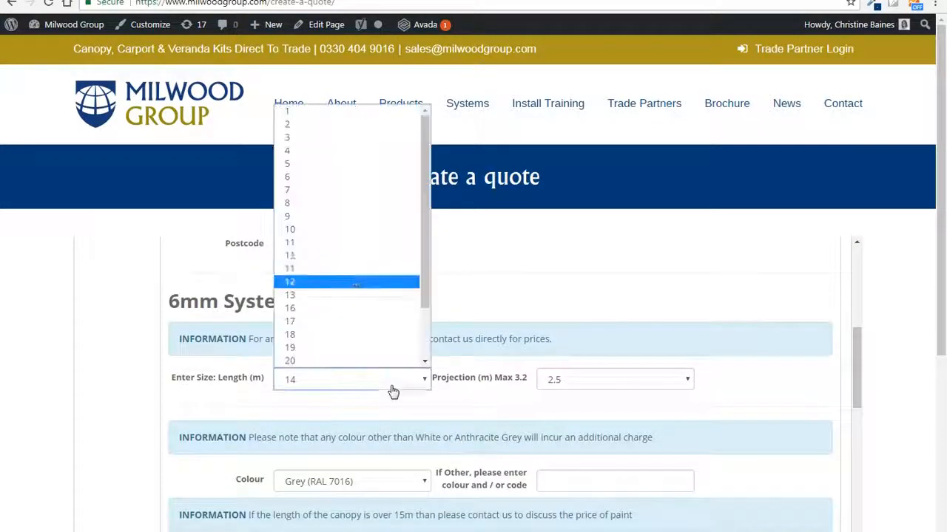
click(345, 176)
scroll(347, 311, down, 3)
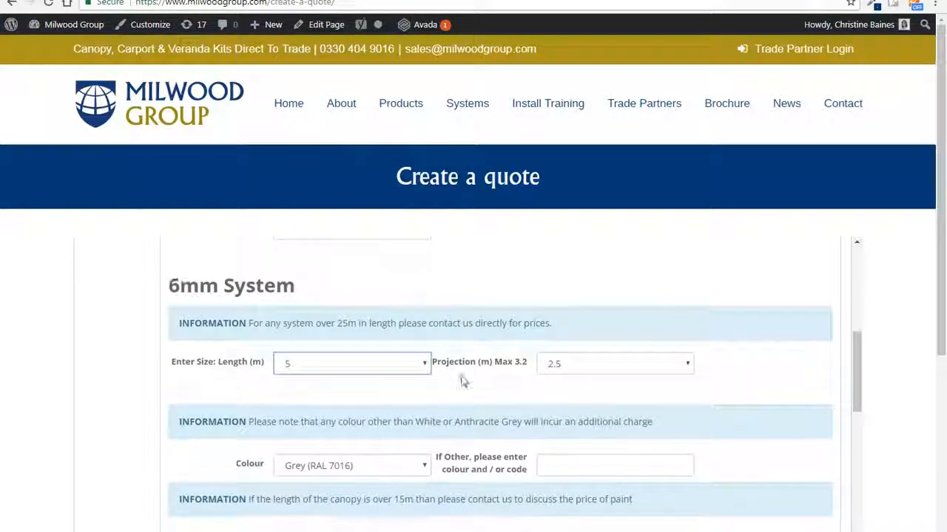
click(353, 284)
click(355, 303)
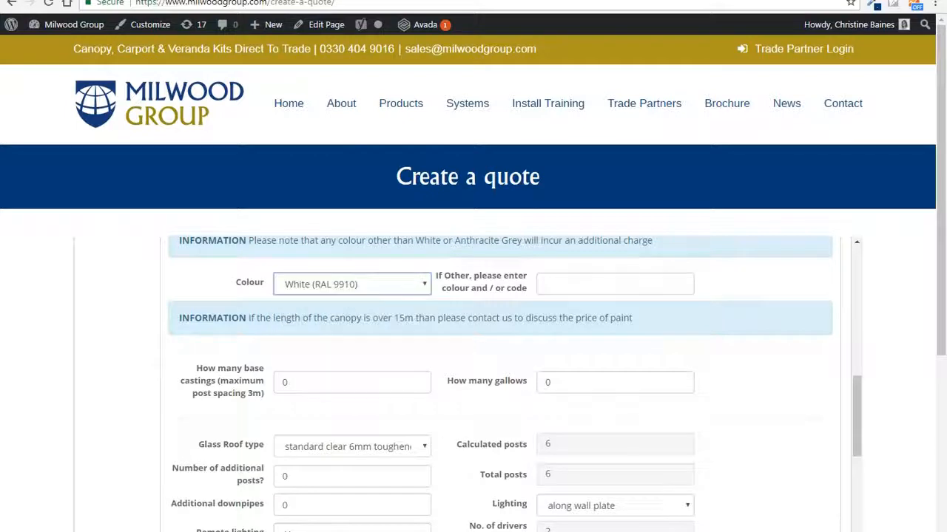
scroll(479, 458, down, 1)
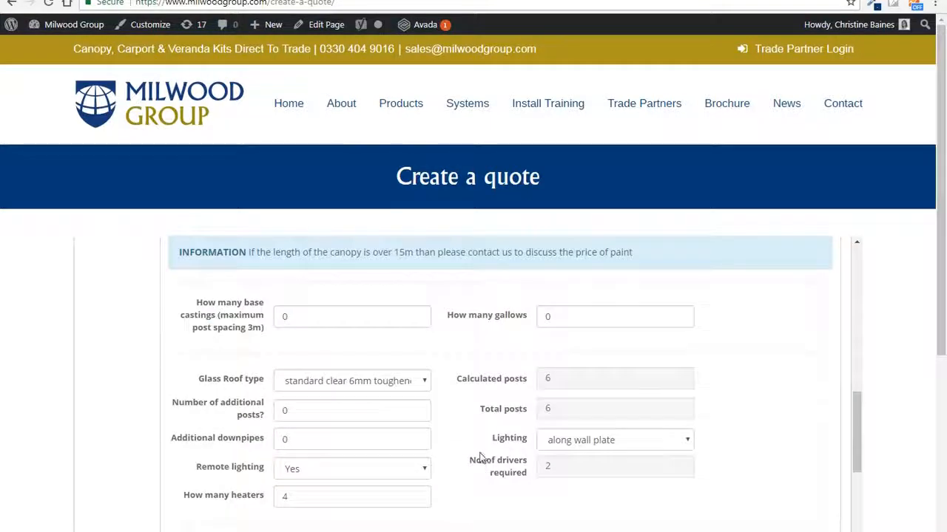
scroll(484, 481, down, 2)
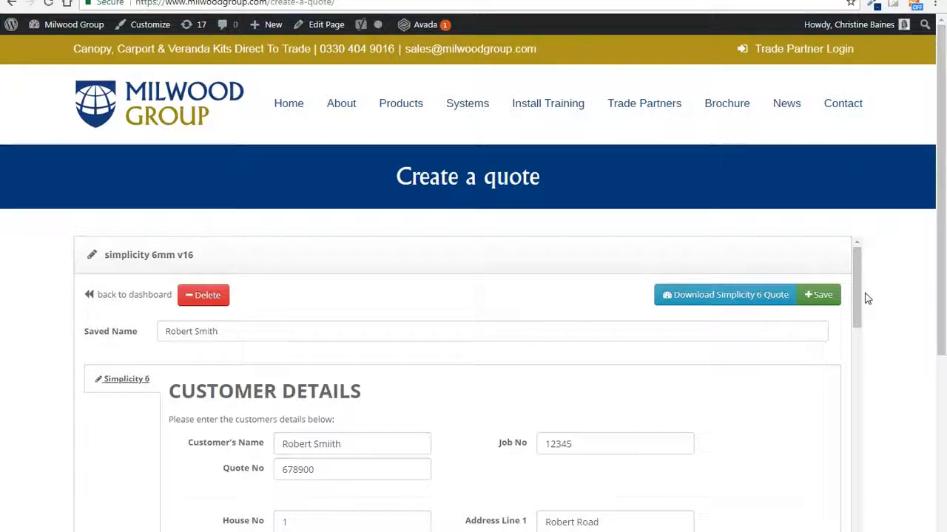
Step: Download the revised Simplicity 6 quote and review the Word document
mouse_move(860, 298)
mouse_down()
mouse_move(858, 321)
mouse_move(862, 298)
mouse_up()
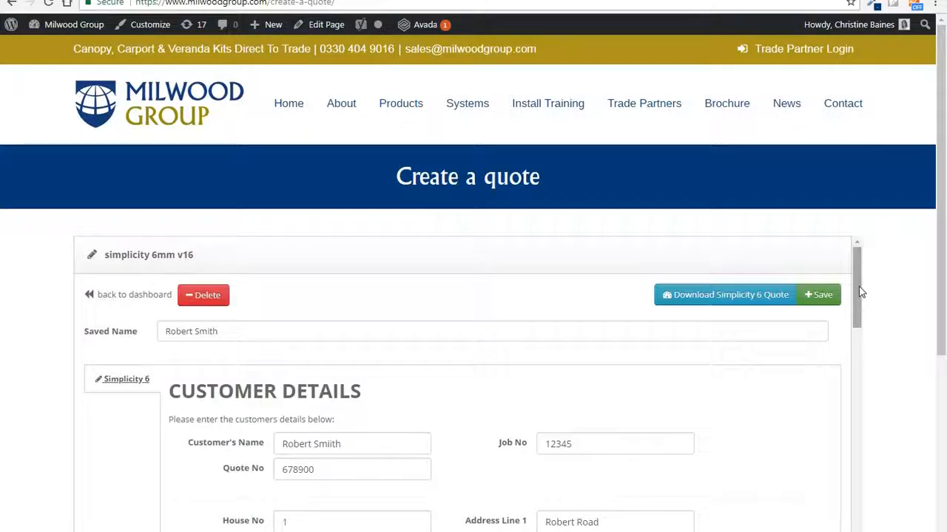
click(707, 295)
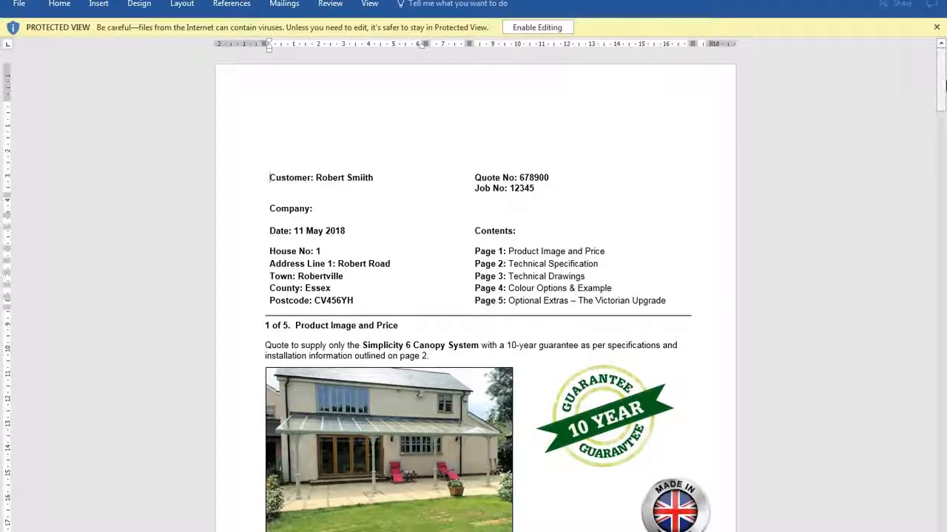
drag(944, 85, 943, 171)
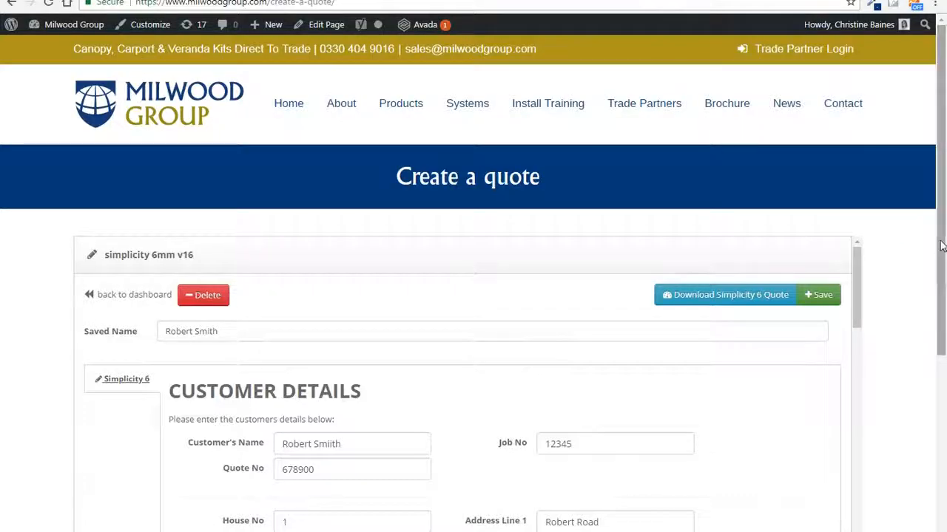
Step: Delete the saved Simplicity 6 customer quote
scroll(917, 222, down, 2)
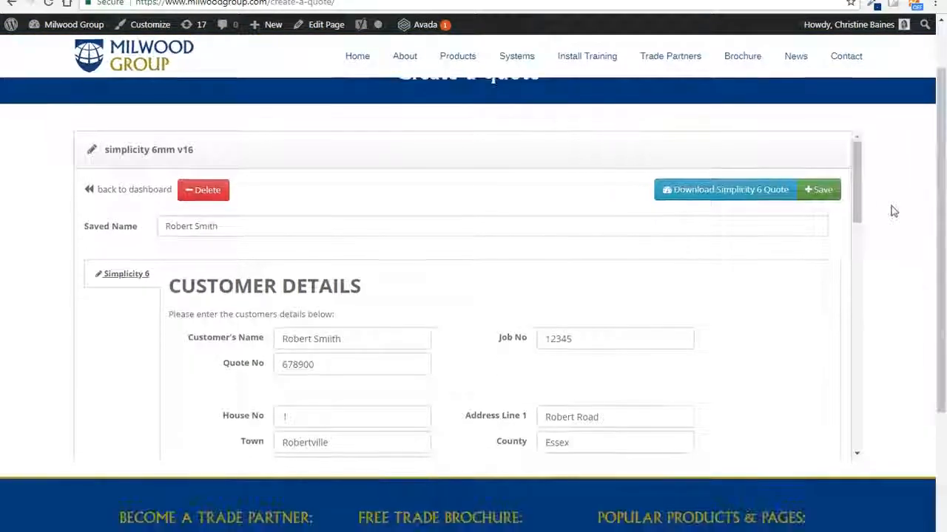
mouse_move(856, 181)
mouse_down()
mouse_move(865, 219)
mouse_move(866, 182)
mouse_up()
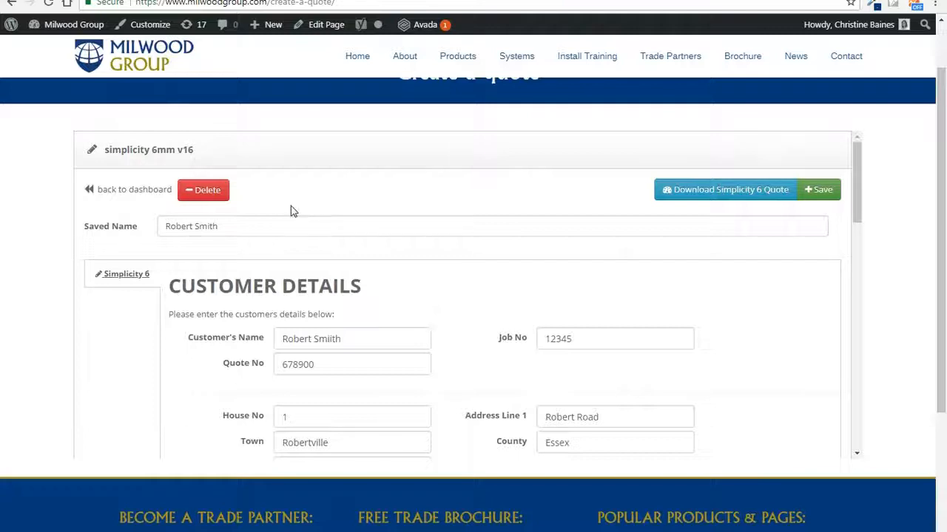
click(205, 192)
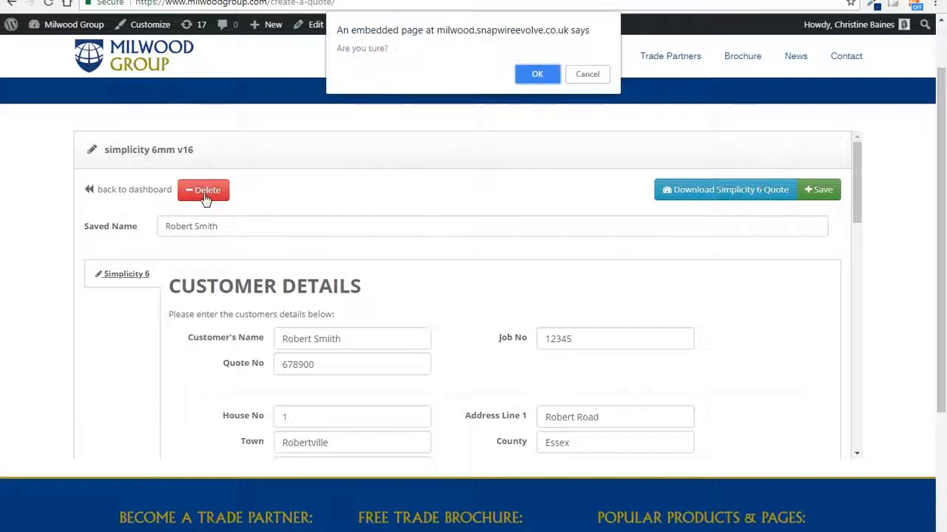